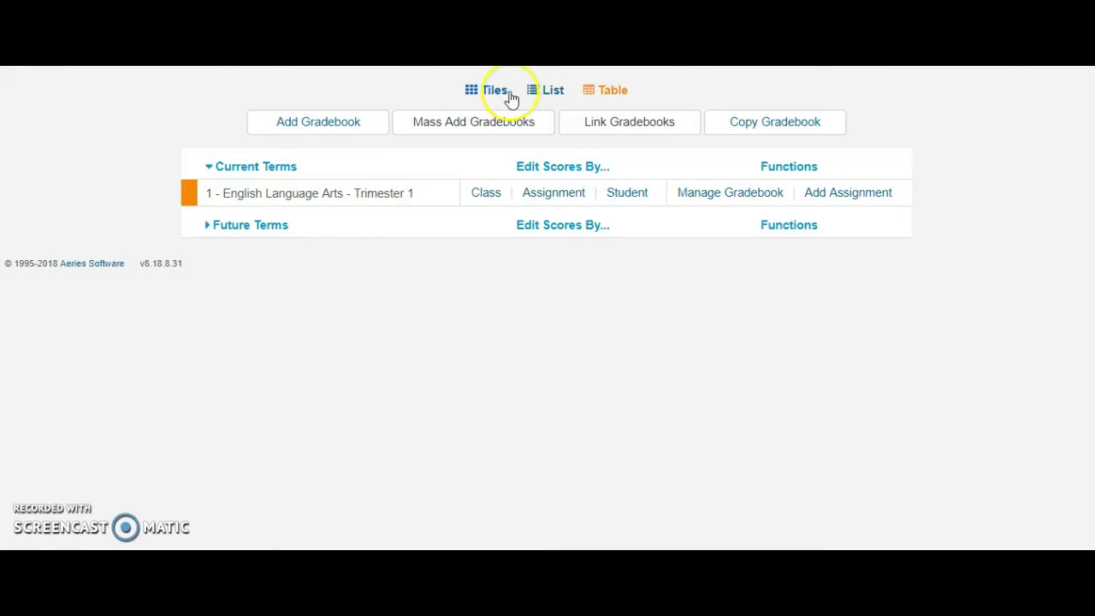
# Step: Open the management page of the English Language Arts - Trimester 1 gradebook and start a new assignment there
pyautogui.click(606, 94)
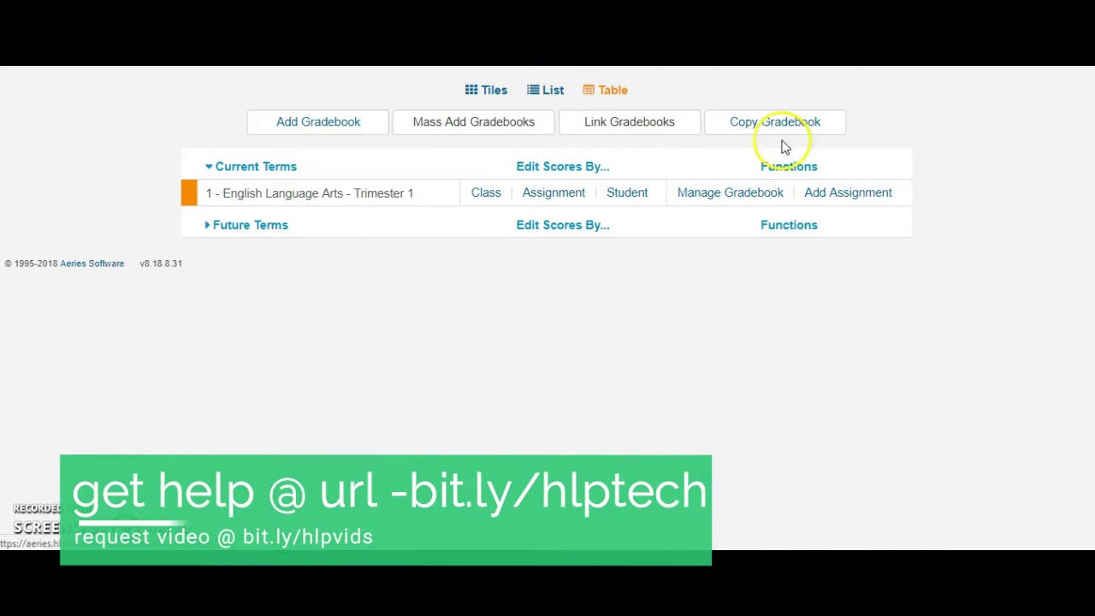
pyautogui.click(836, 194)
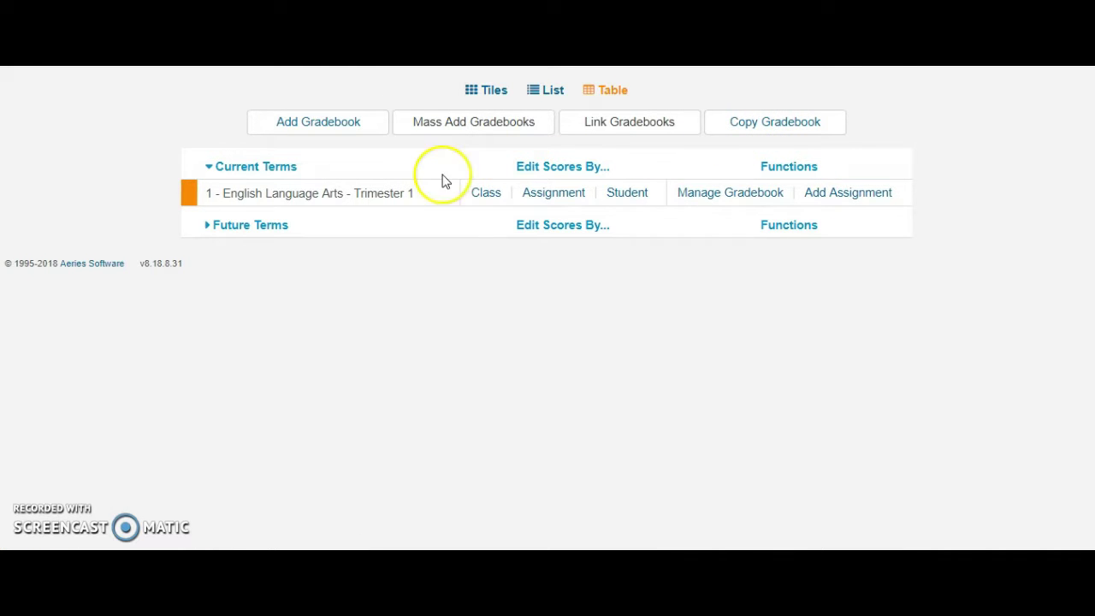
pyautogui.click(729, 195)
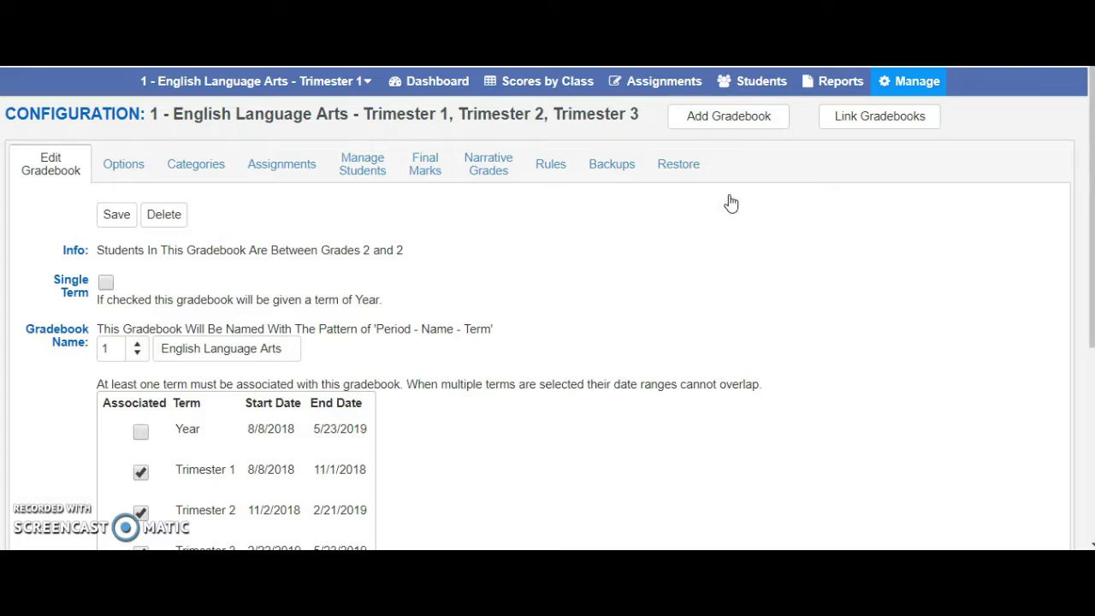
pyautogui.click(307, 166)
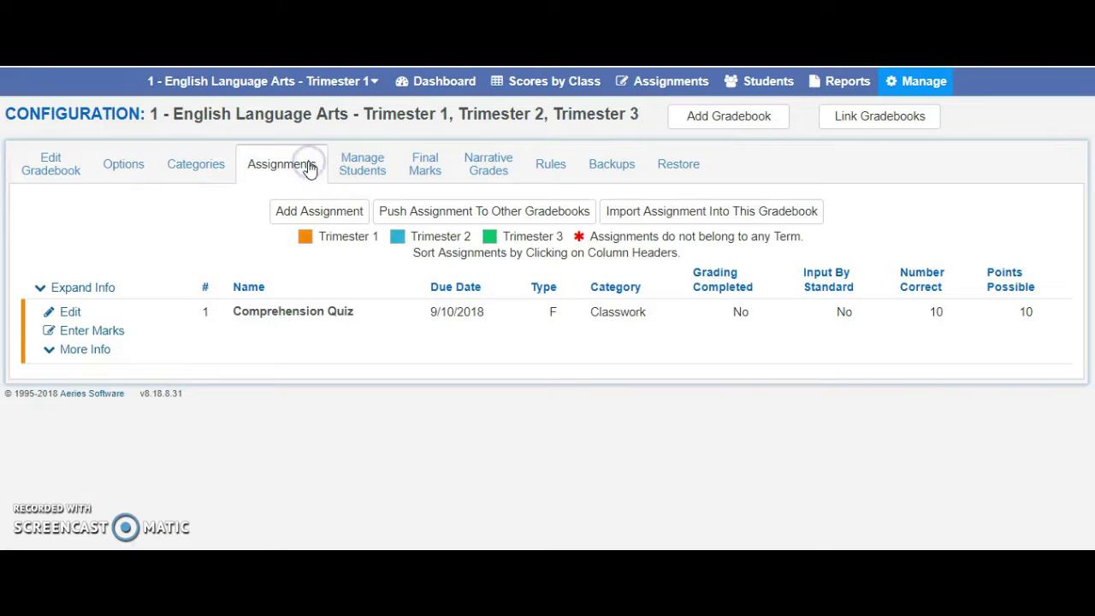
pyautogui.click(326, 219)
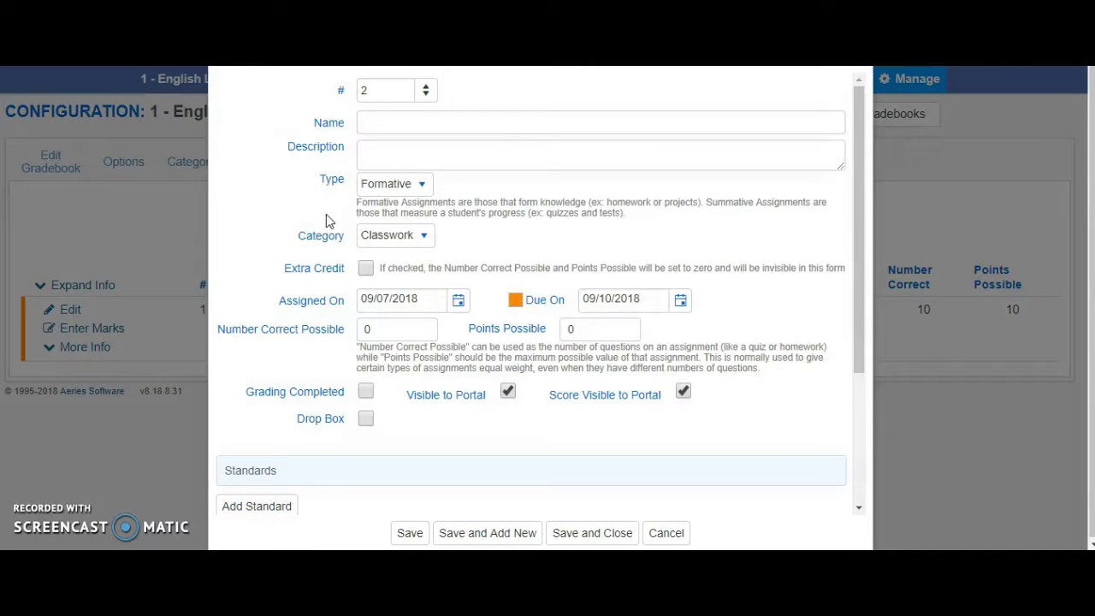
# Step: Name the new assignment Comprehension Quiz and set its category to Classwork
pyautogui.click(430, 123)
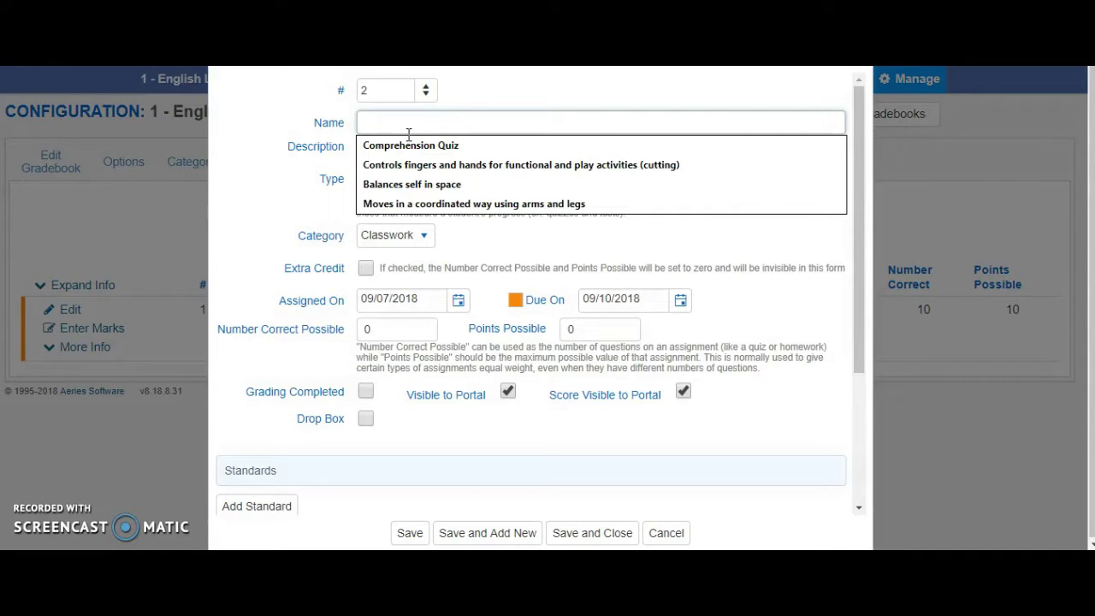
pyautogui.write('Comprehension Quiz')
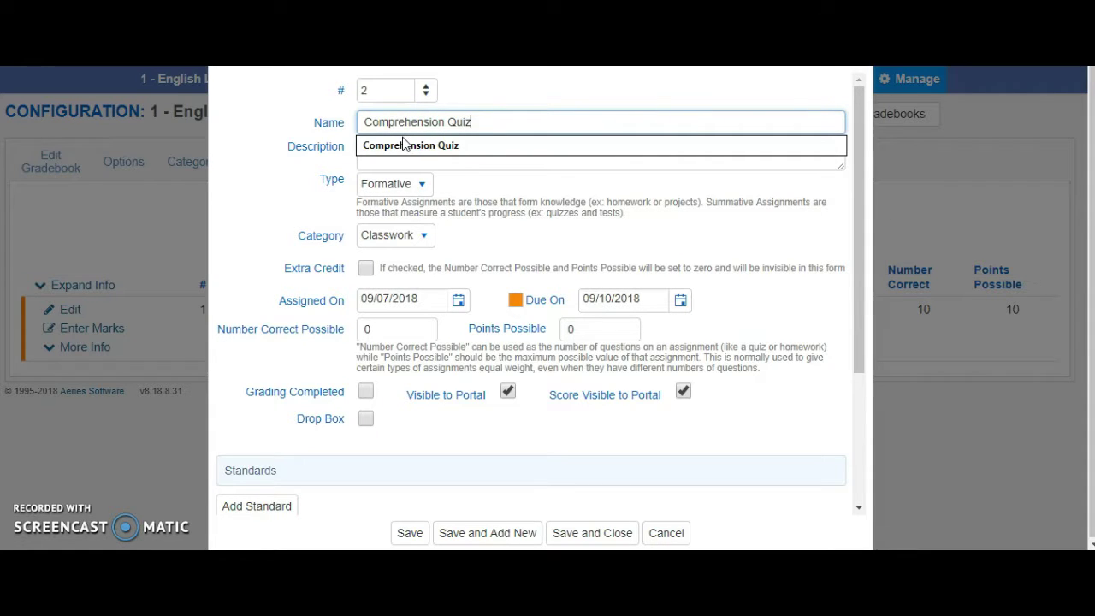
pyautogui.click(513, 210)
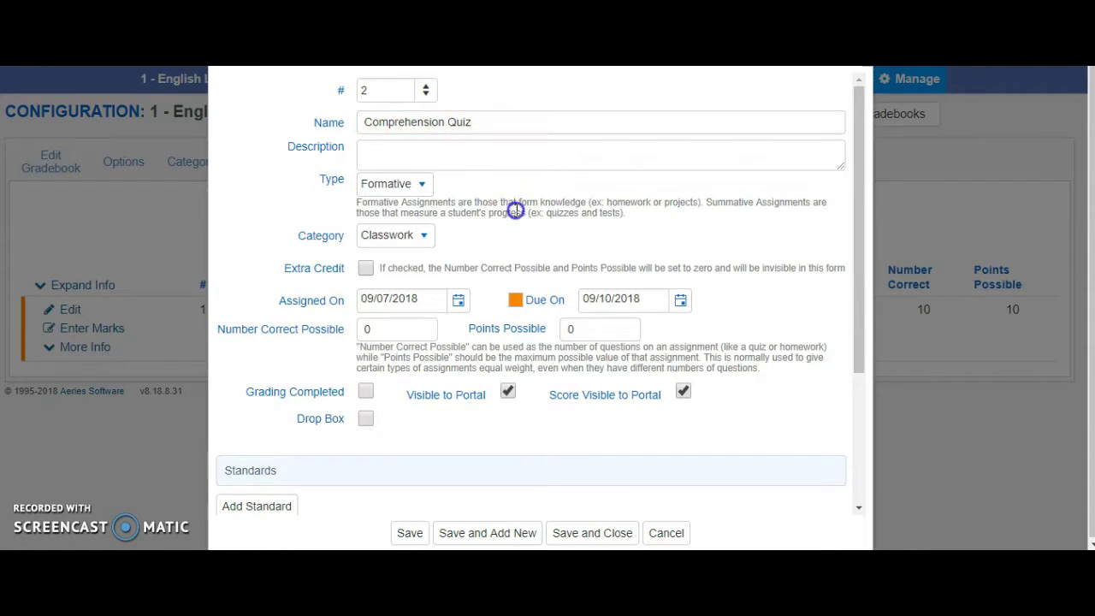
pyautogui.click(414, 245)
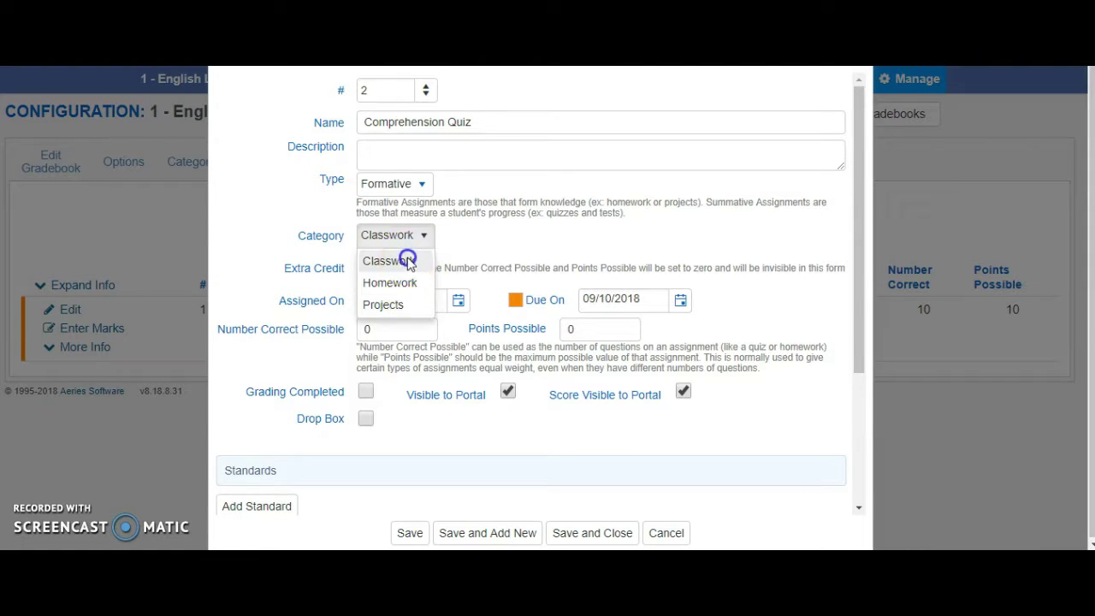
pyautogui.click(408, 261)
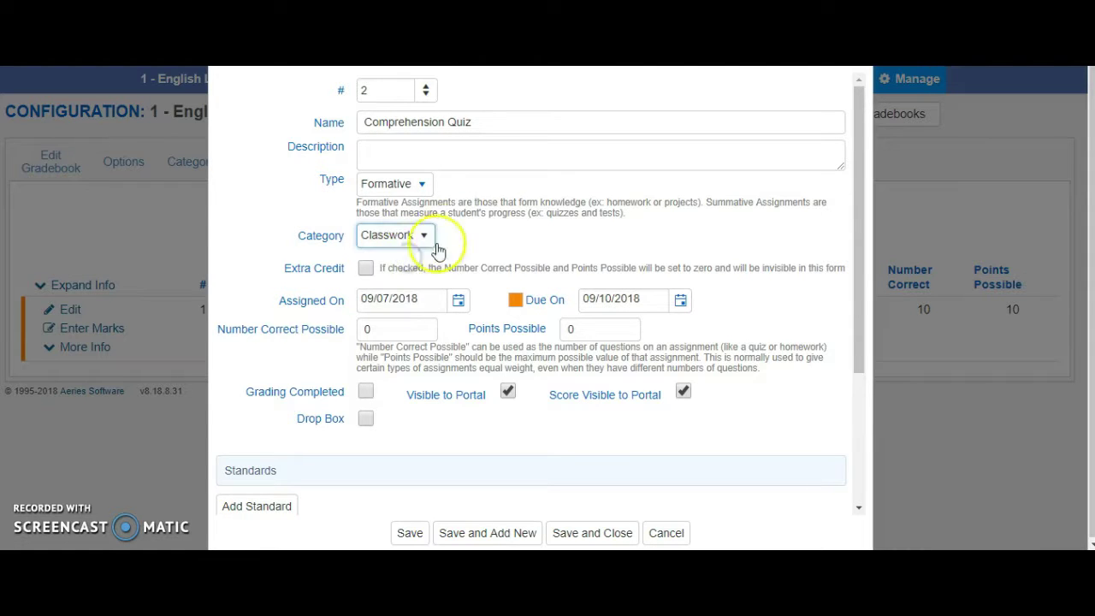
# Step: Set both the number correct possible and the points possible to 10
pyautogui.click(398, 331)
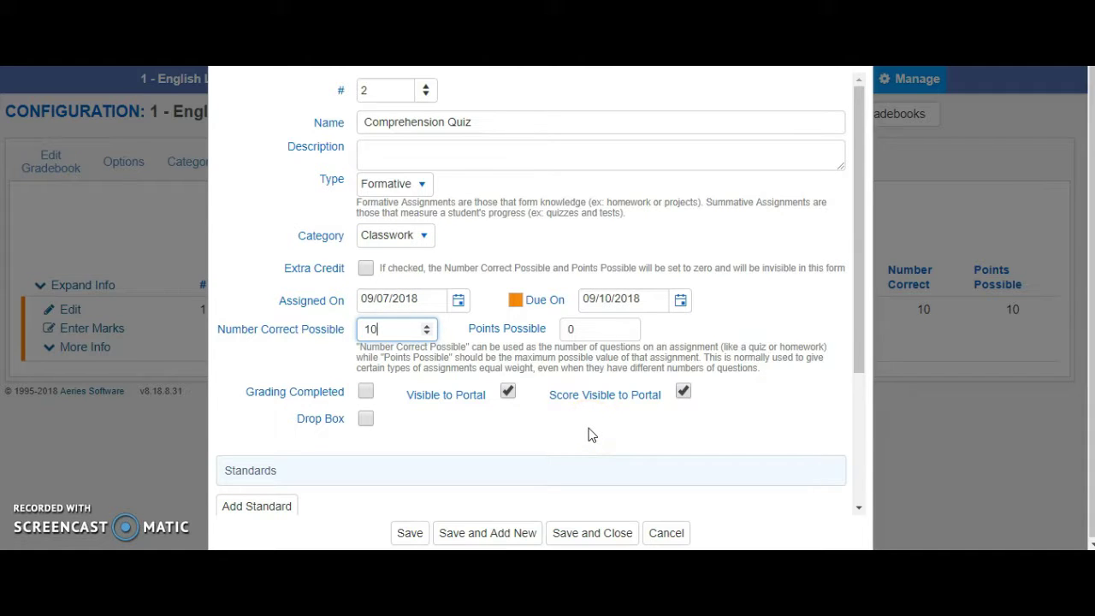
pyautogui.click(571, 330)
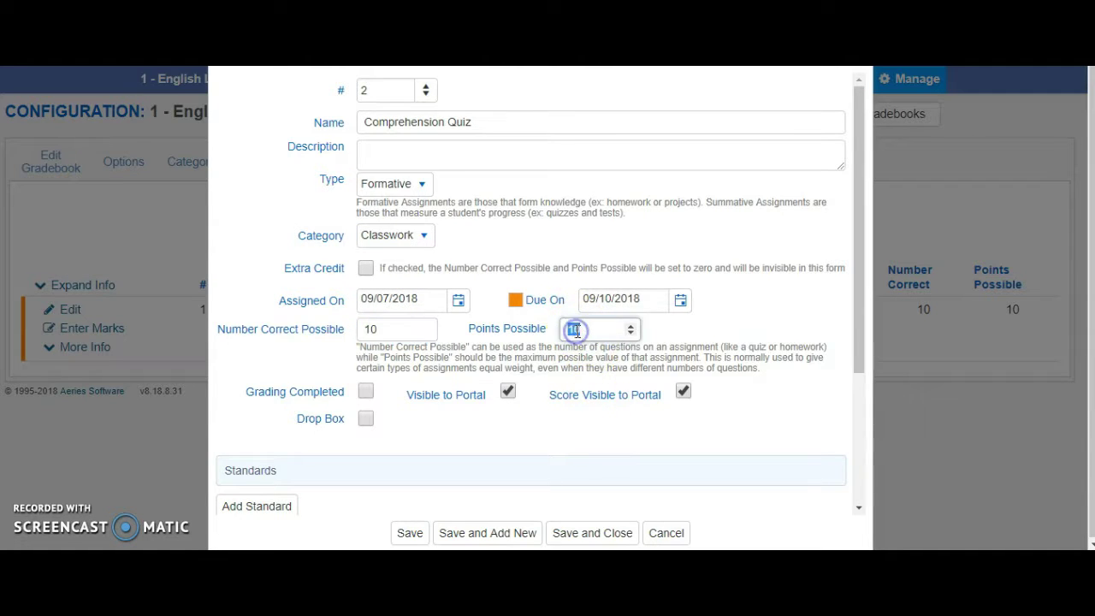
pyautogui.click(651, 348)
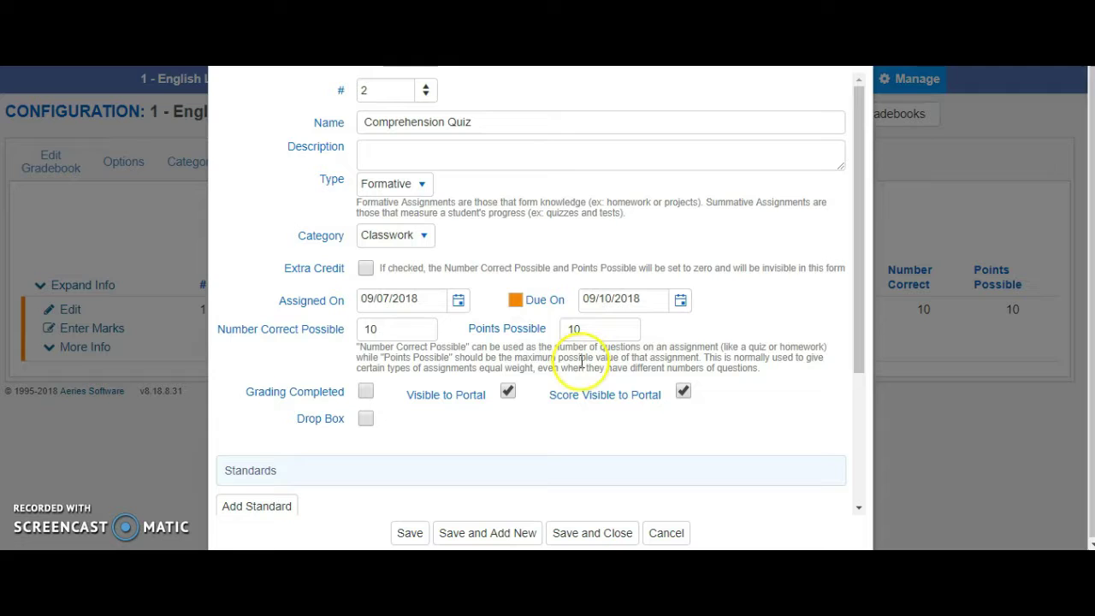
# Step: Turn off portal visibility for both the assignment and its score
pyautogui.scroll(-2, 580, 348)
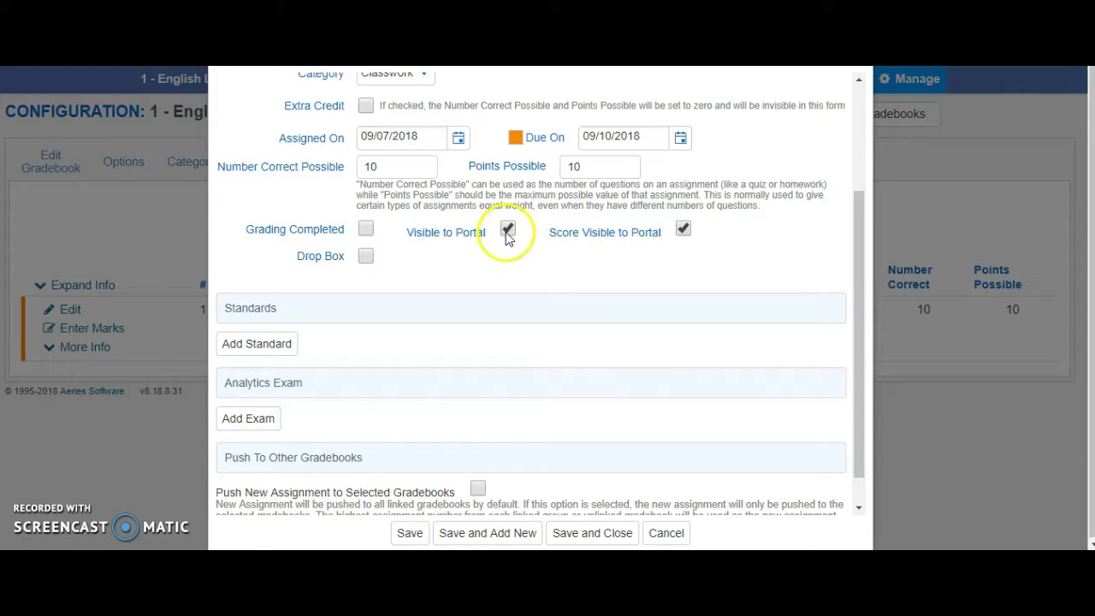
pyautogui.click(507, 230)
pyautogui.click(682, 229)
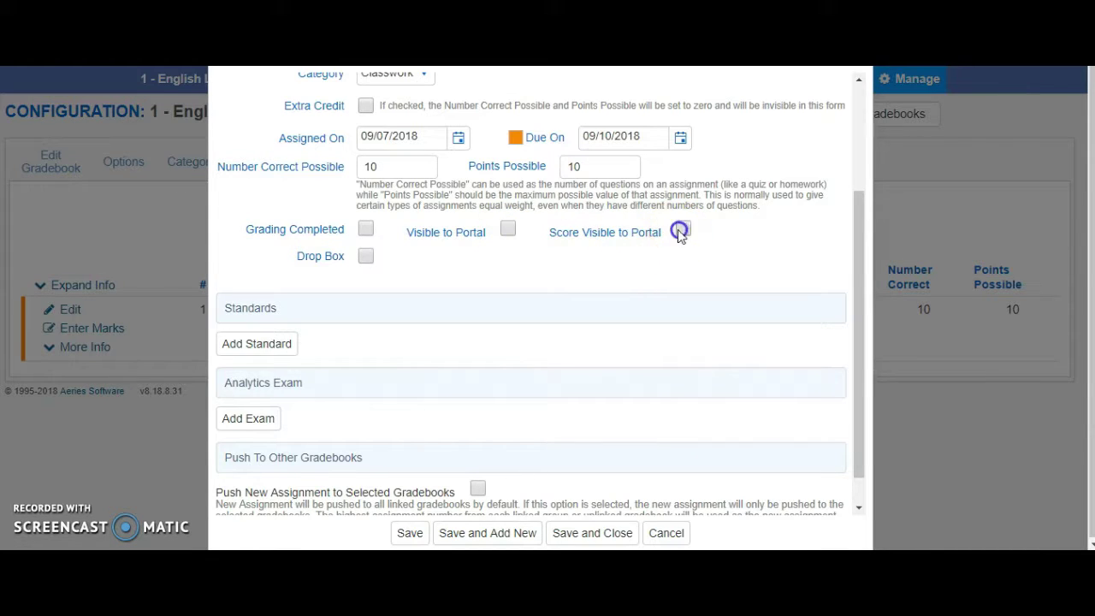
pyautogui.scroll(-1, 501, 266)
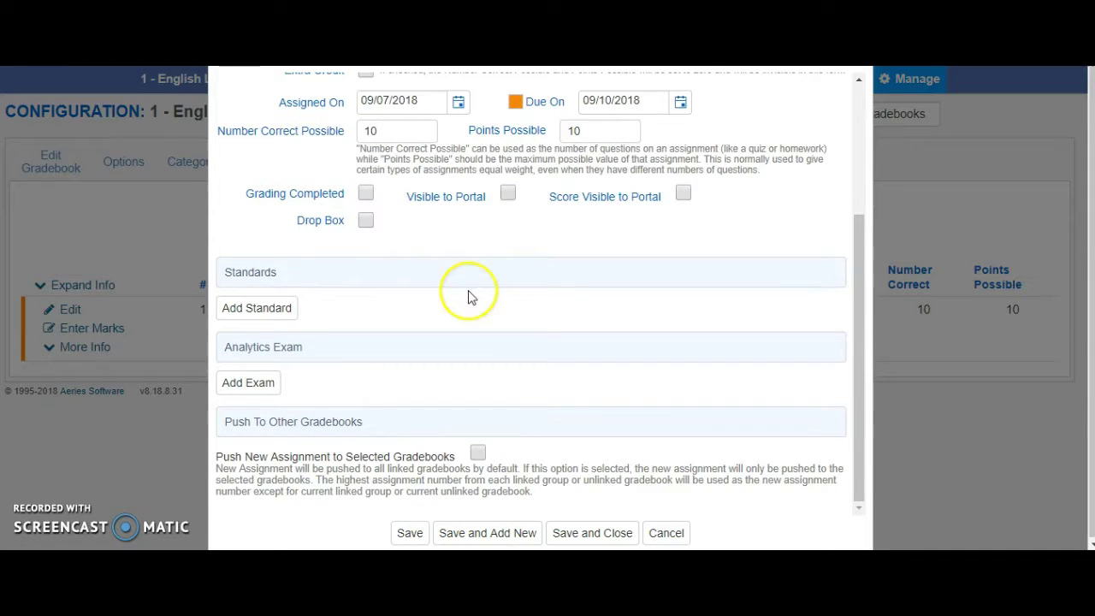
# Step: Open the standards selection for the new assignment
pyautogui.scroll(5, 470, 296)
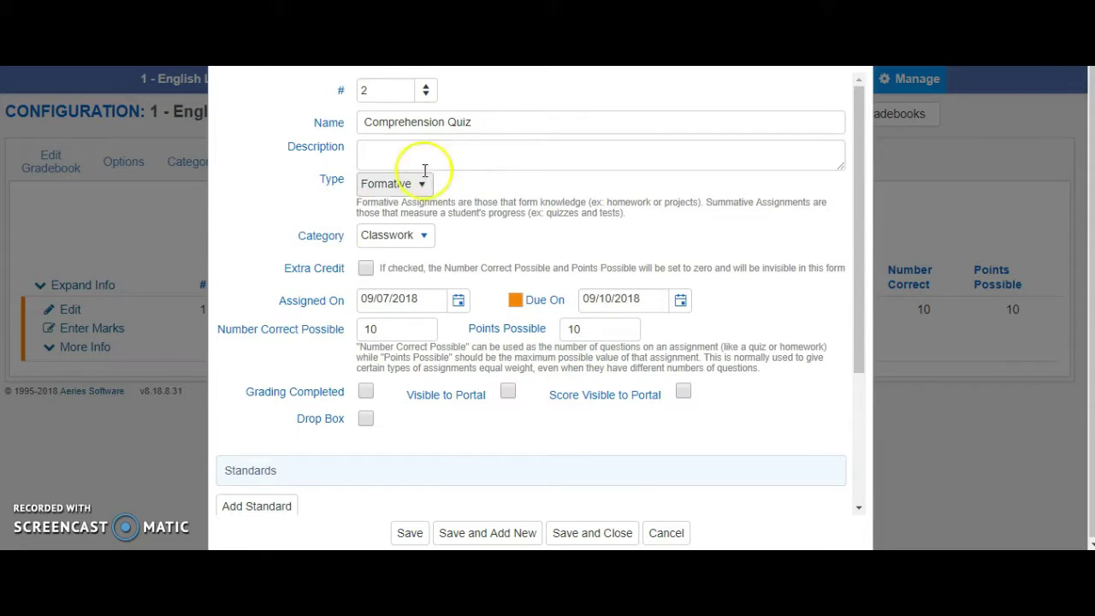
pyautogui.scroll(-3, 532, 313)
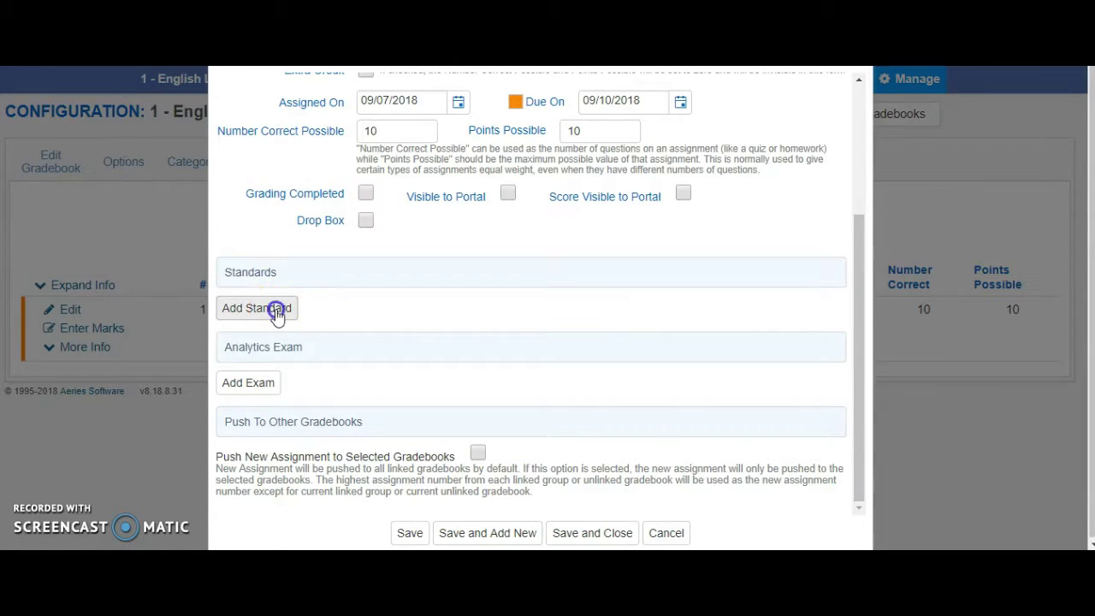
pyautogui.click(276, 311)
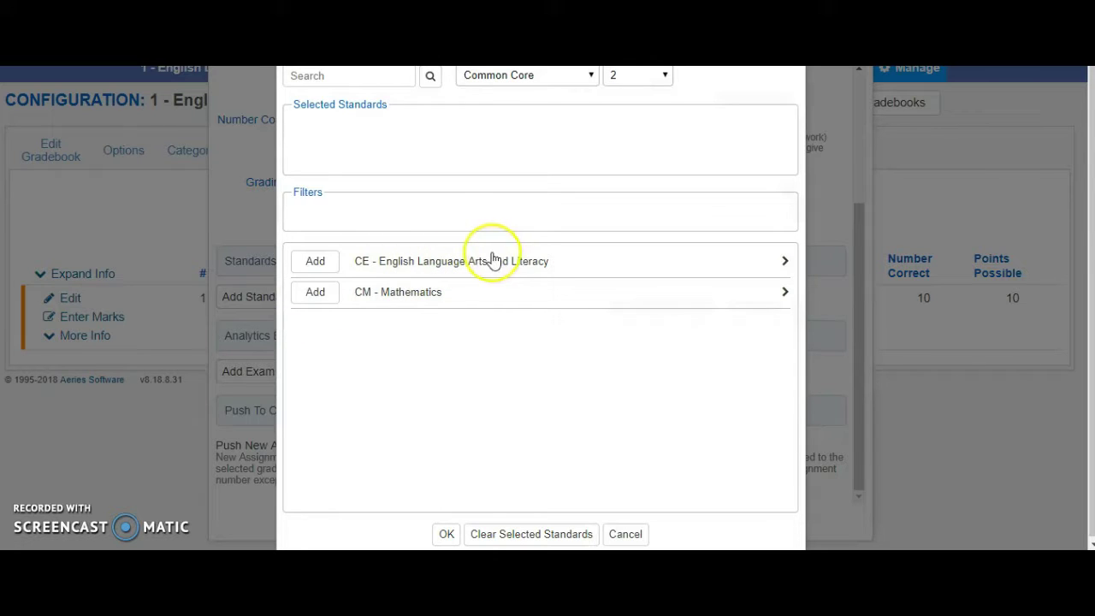
pyautogui.click(515, 266)
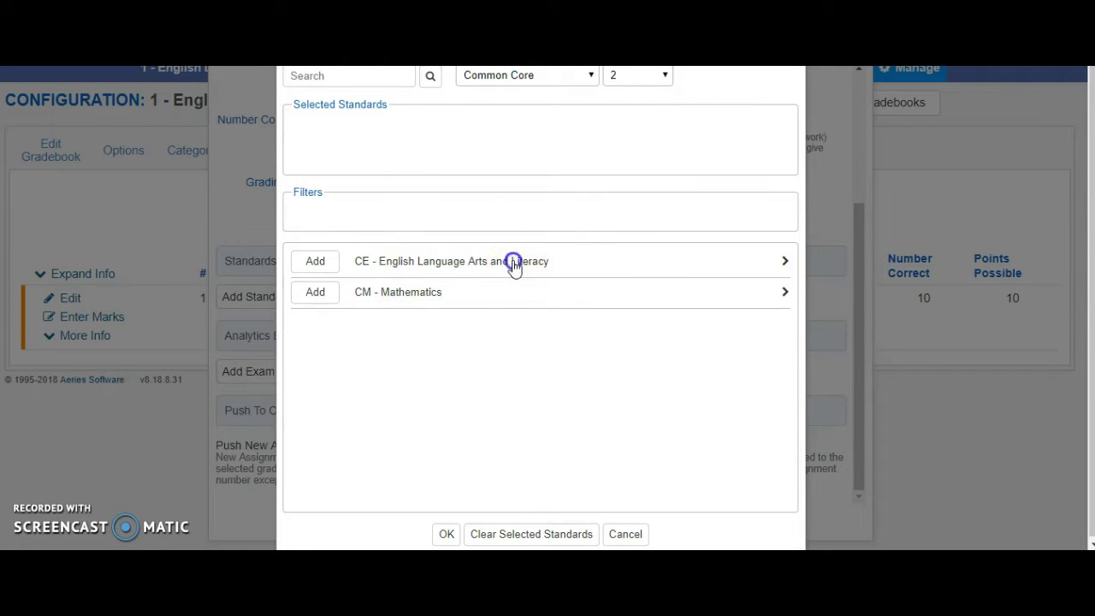
pyautogui.click(511, 266)
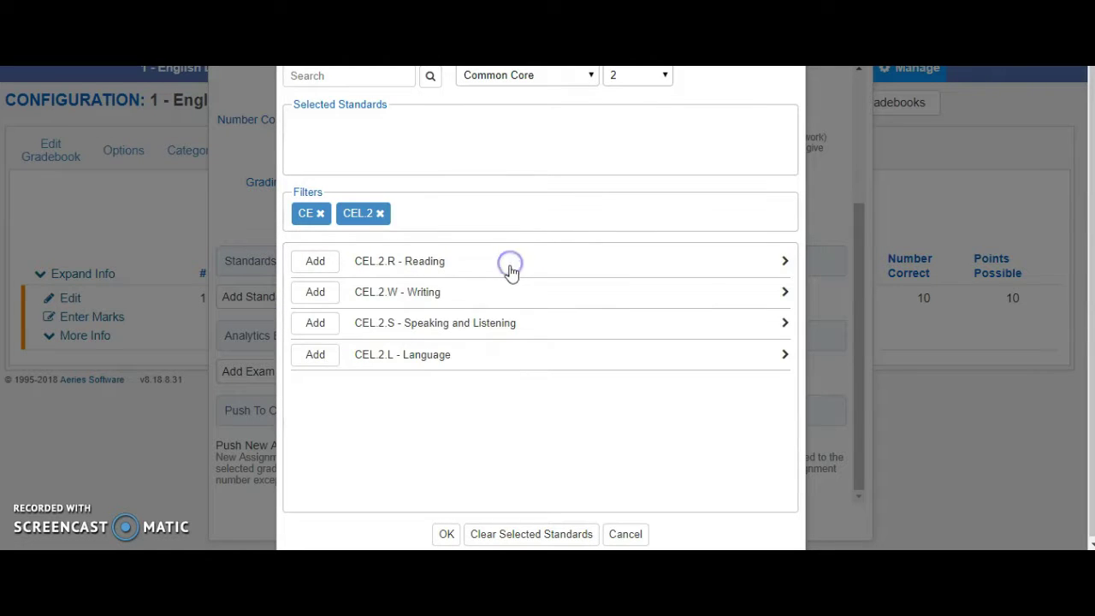
pyautogui.click(455, 266)
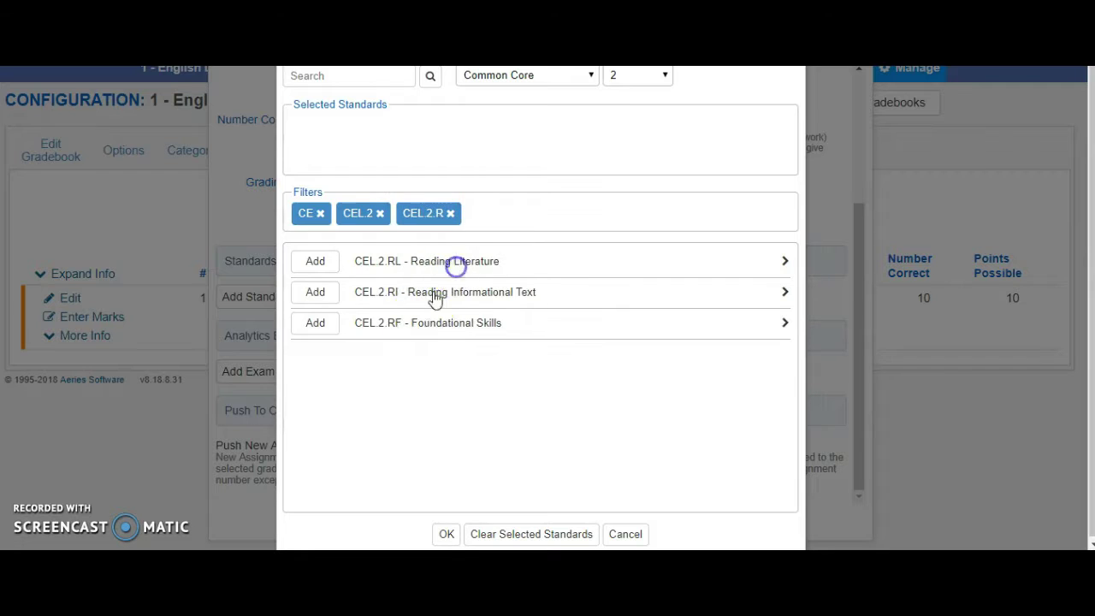
pyautogui.click(450, 213)
pyautogui.click(379, 213)
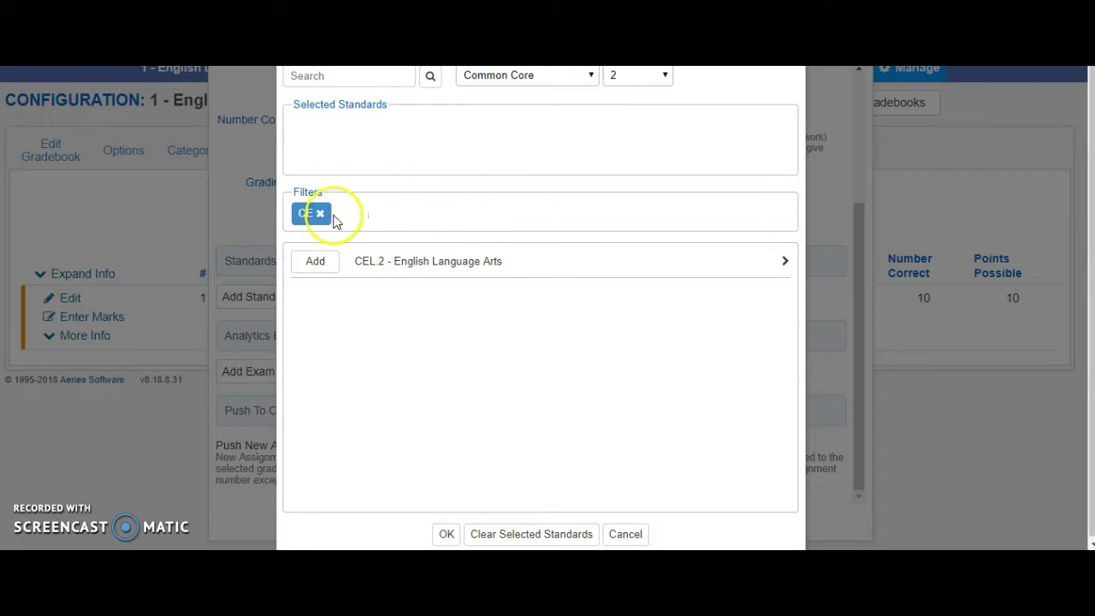
pyautogui.click(320, 213)
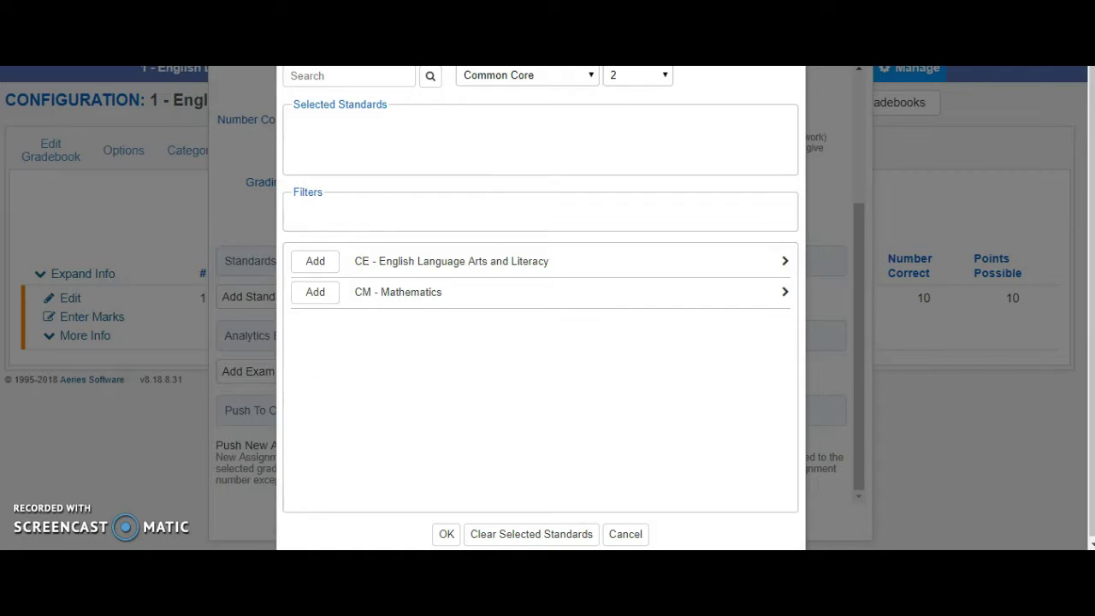
# Step: Switch to the report card document 2.pdf and examine the standard codes in the English Language Arts section
pyautogui.moveTo(288, 520)
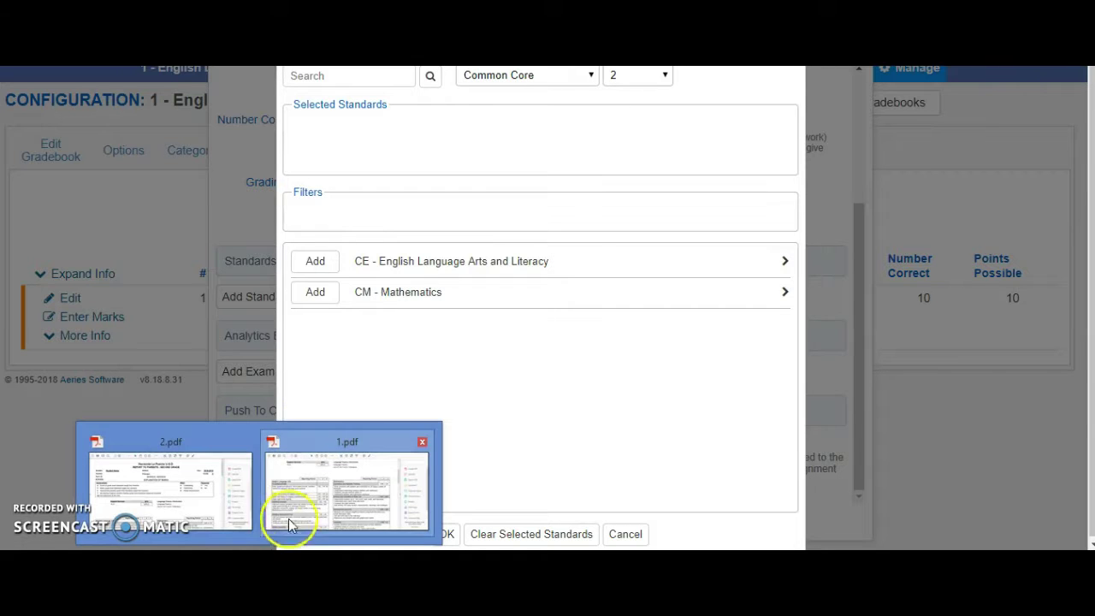
pyautogui.click(229, 507)
pyautogui.scroll(-4, 439, 327)
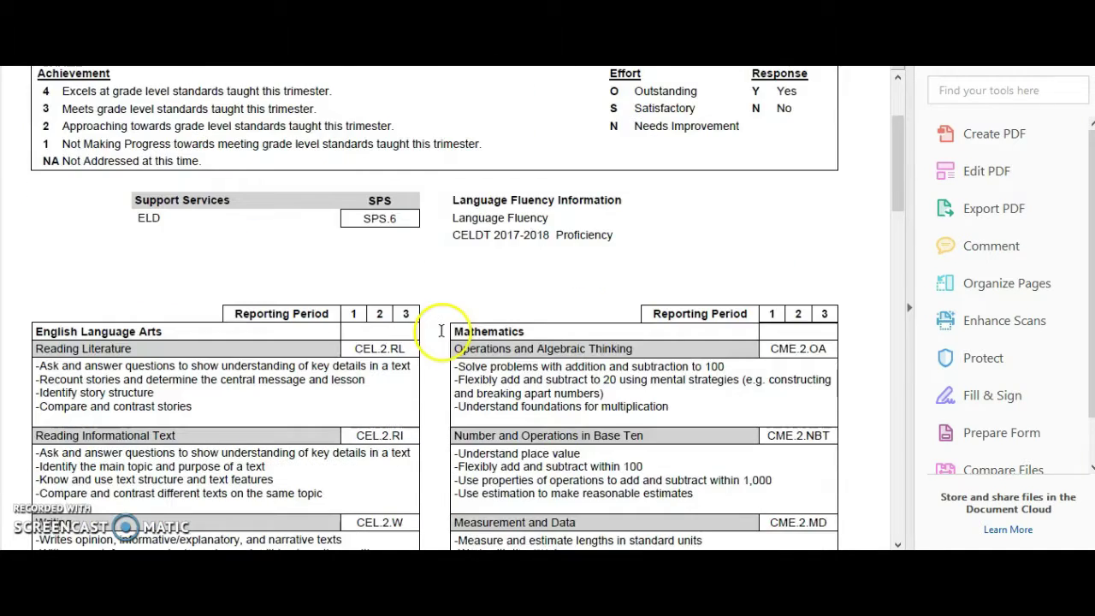
pyautogui.scroll(-2, 440, 328)
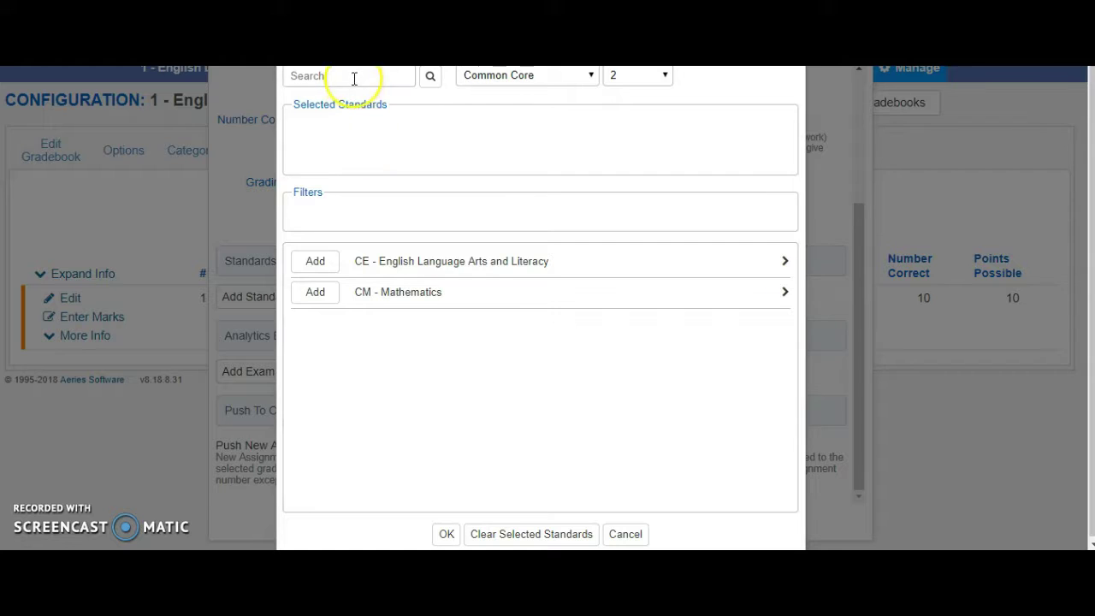
# Step: Return to the gradebook, search the grade 2 Common Core standards for "ri" and add CEL.2.RI - Reading Informational Text
pyautogui.click(354, 76)
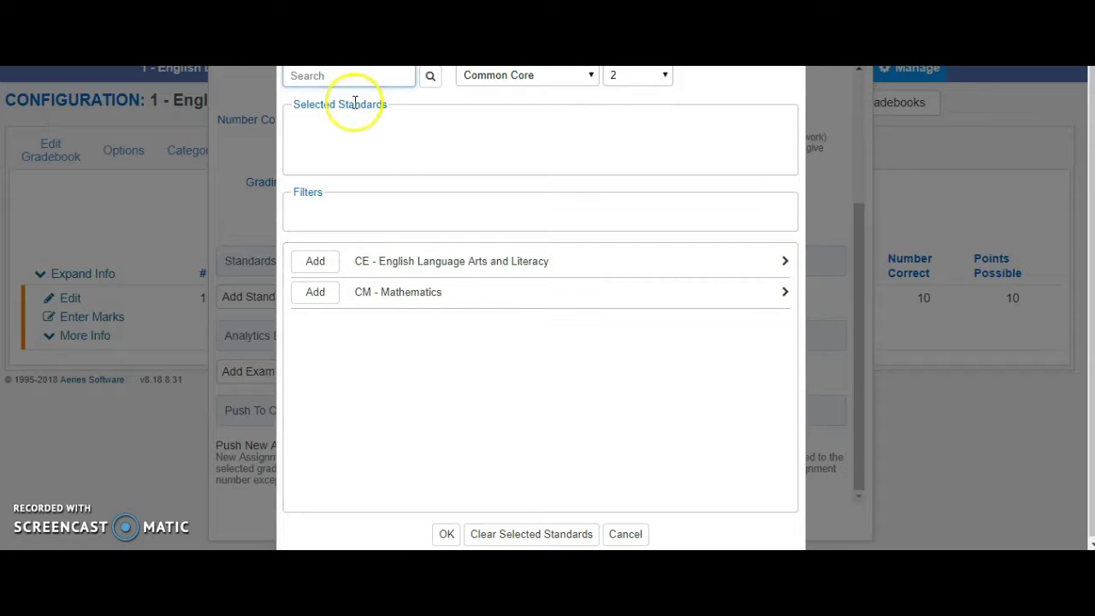
pyautogui.write('r')
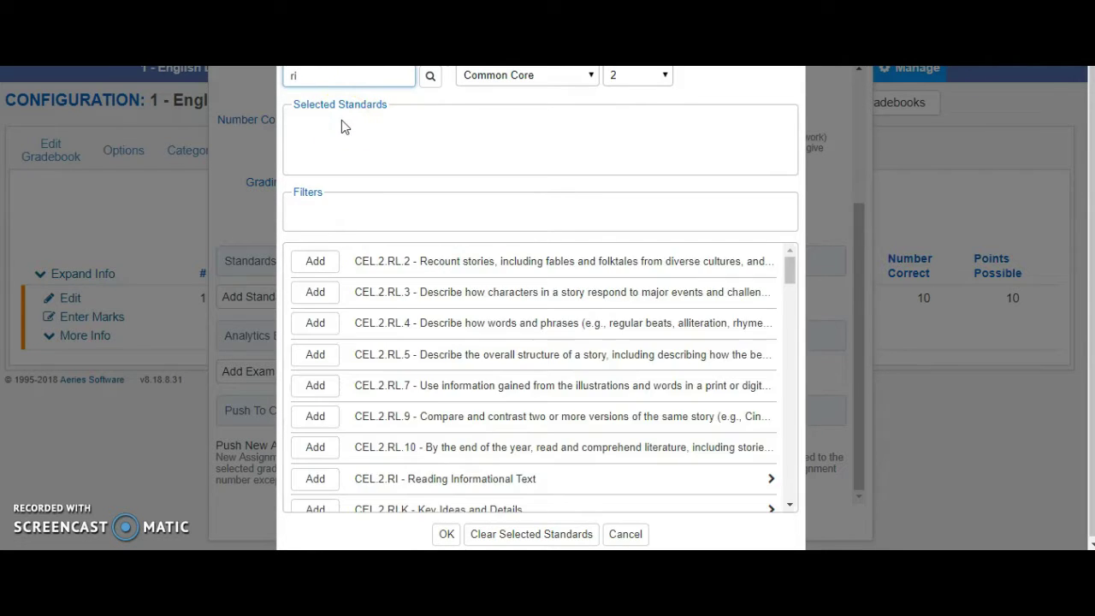
pyautogui.write('i')
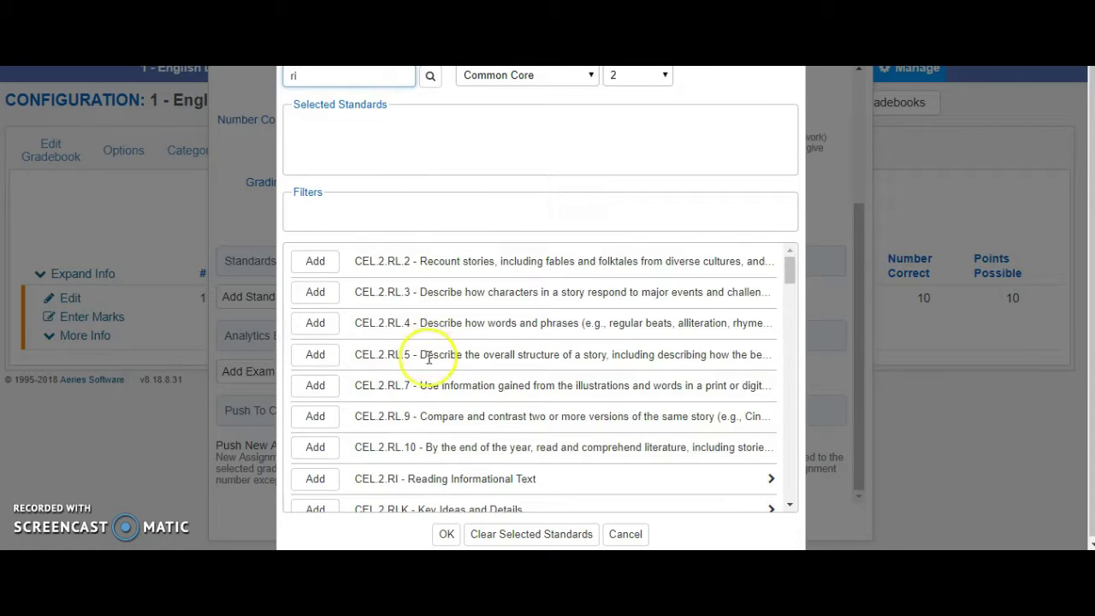
pyautogui.scroll(-1, 410, 376)
pyautogui.click(316, 398)
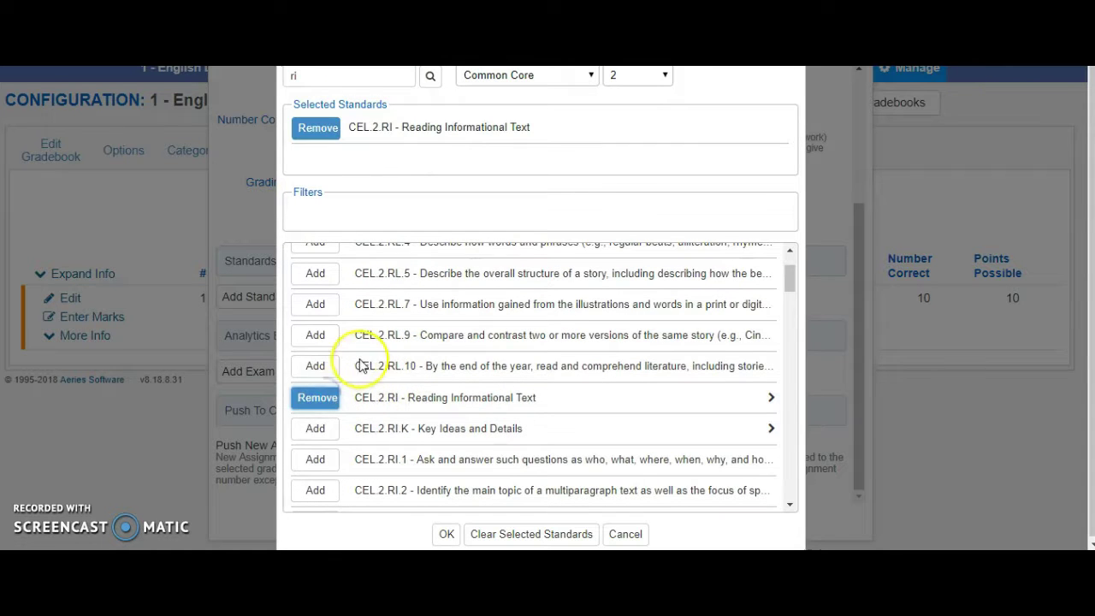
# Step: Switch back to the report card PDFs and compare the standard codes listed for second grade and first grade
pyautogui.scroll(1, 527, 221)
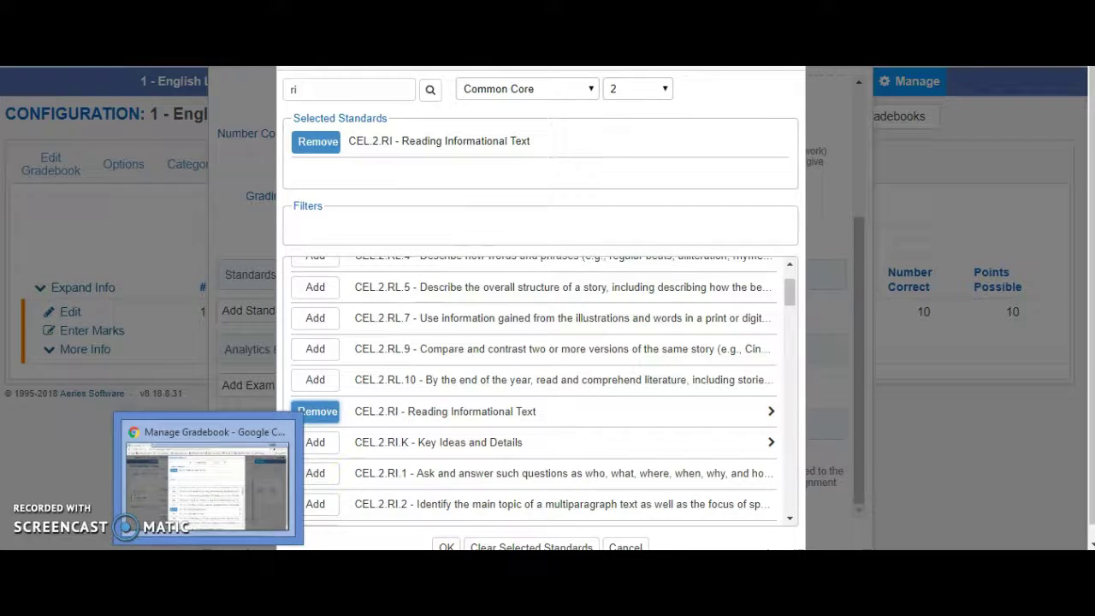
pyautogui.click(189, 550)
pyautogui.scroll(1, 342, 440)
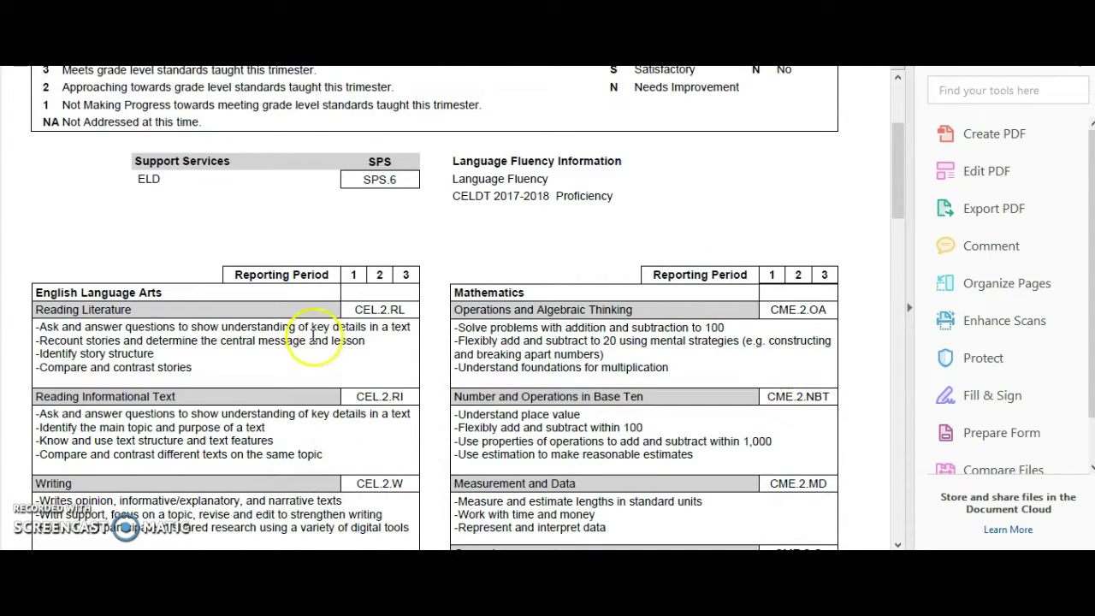
pyautogui.scroll(-2, 427, 257)
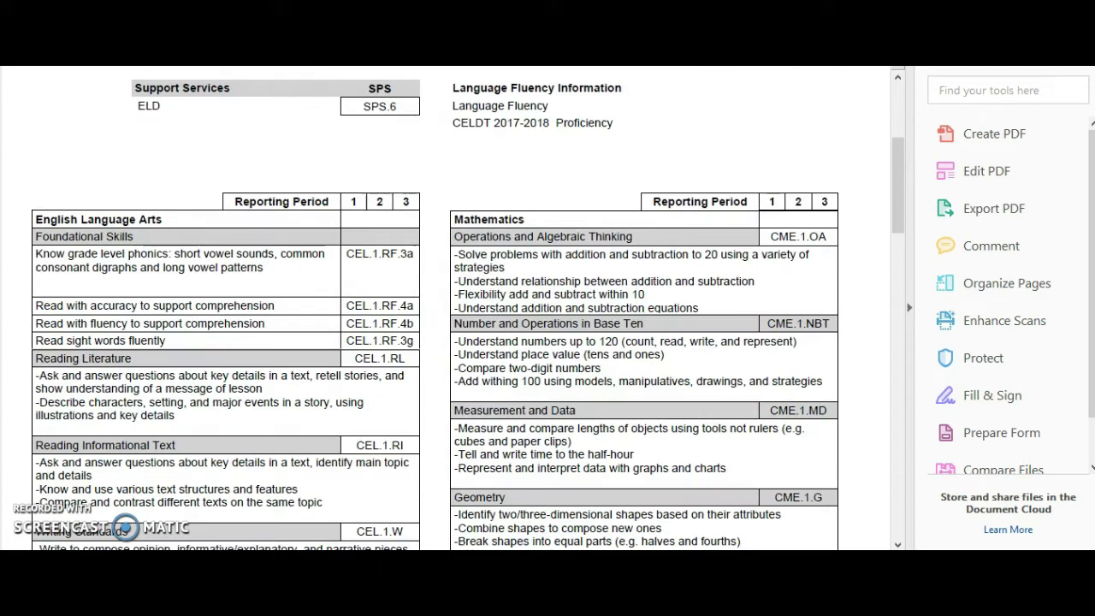
pyautogui.scroll(-1, 427, 257)
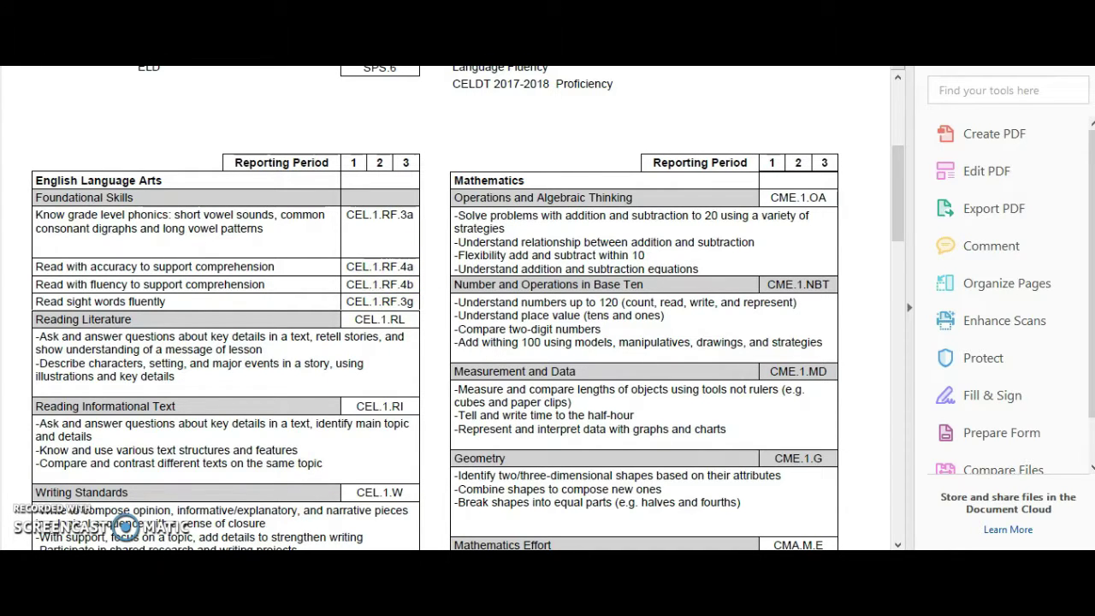
# Step: Return to the gradebook, search the grade 2 Common Core standards for "rf.4a", add CEL.2.RF.4a and confirm the selected standards
pyautogui.hotkey('alt', 'Tab')
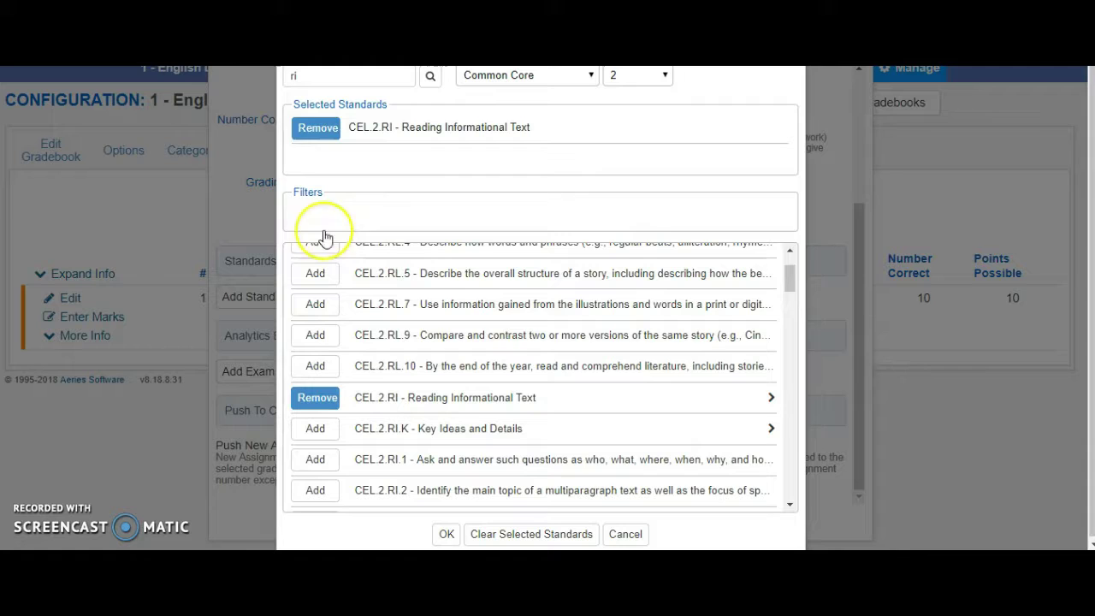
pyautogui.click(328, 79)
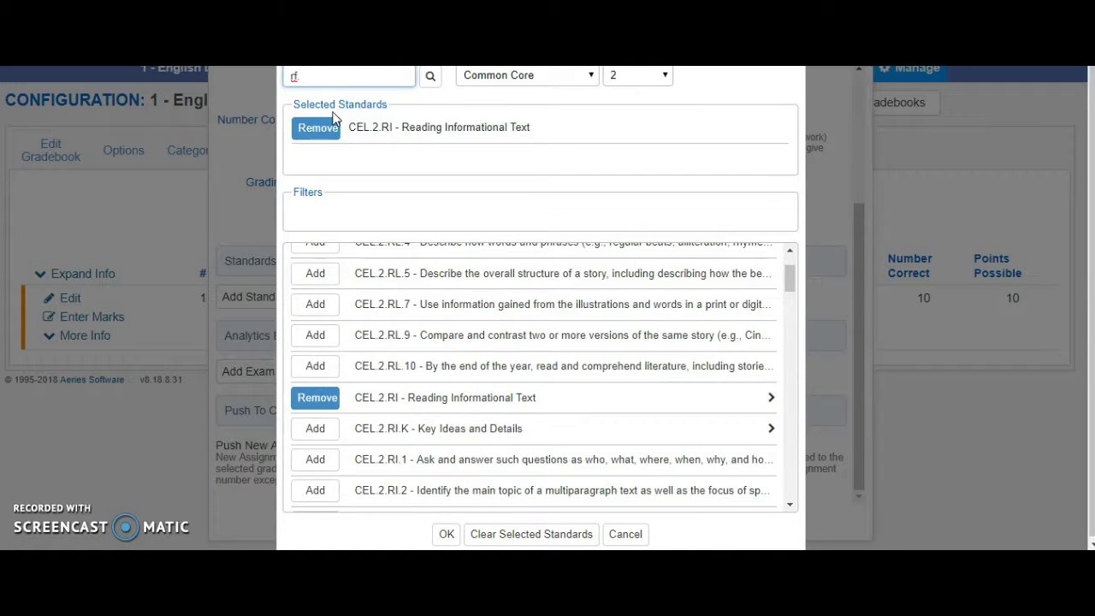
pyautogui.press('Return')
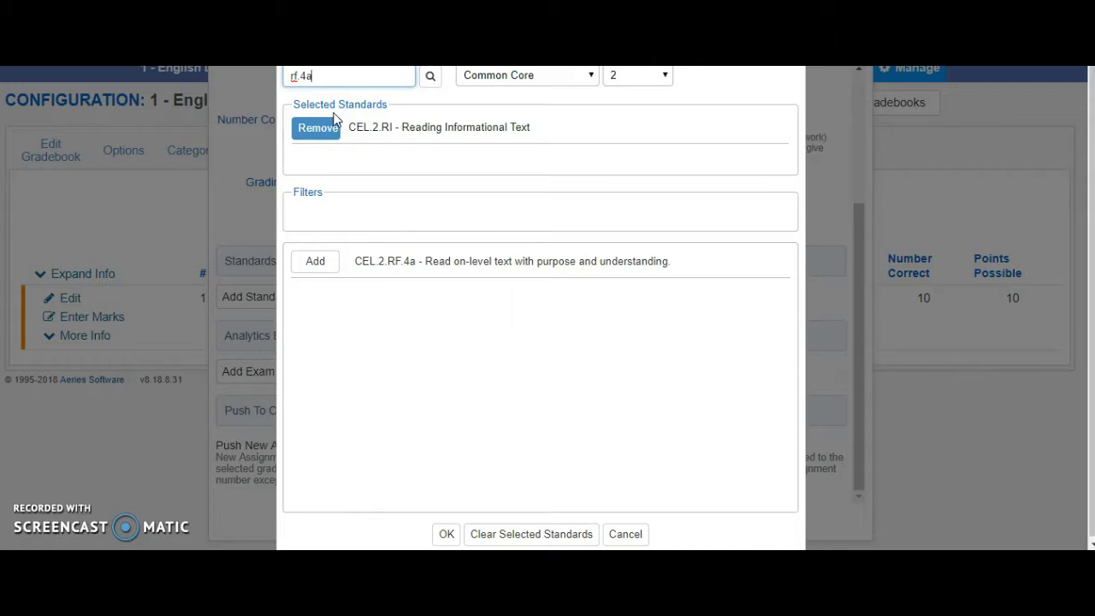
pyautogui.click(322, 264)
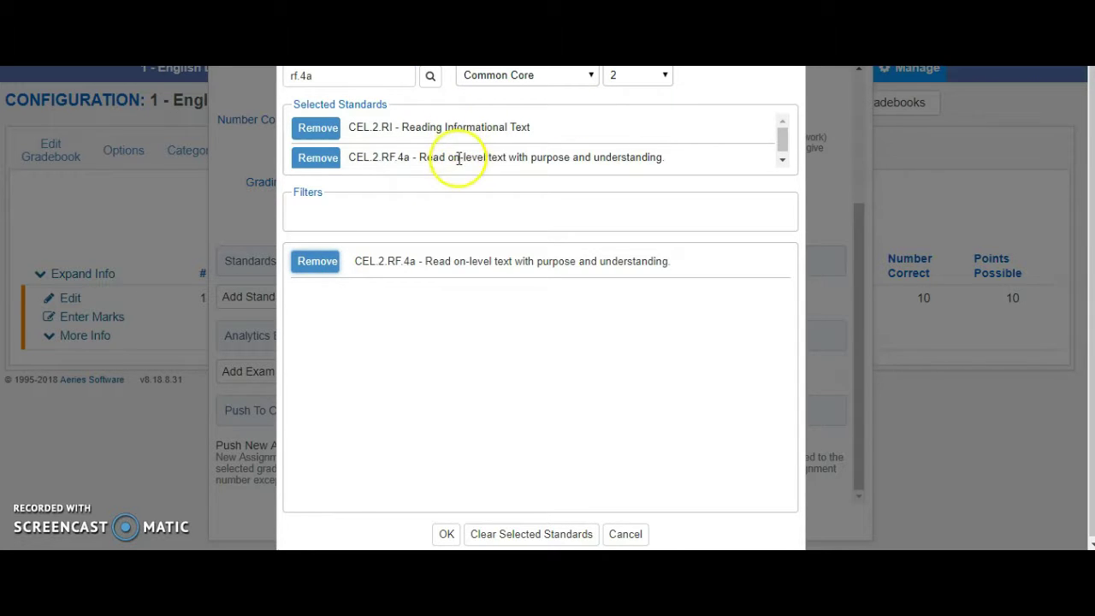
pyautogui.scroll(-1, 456, 195)
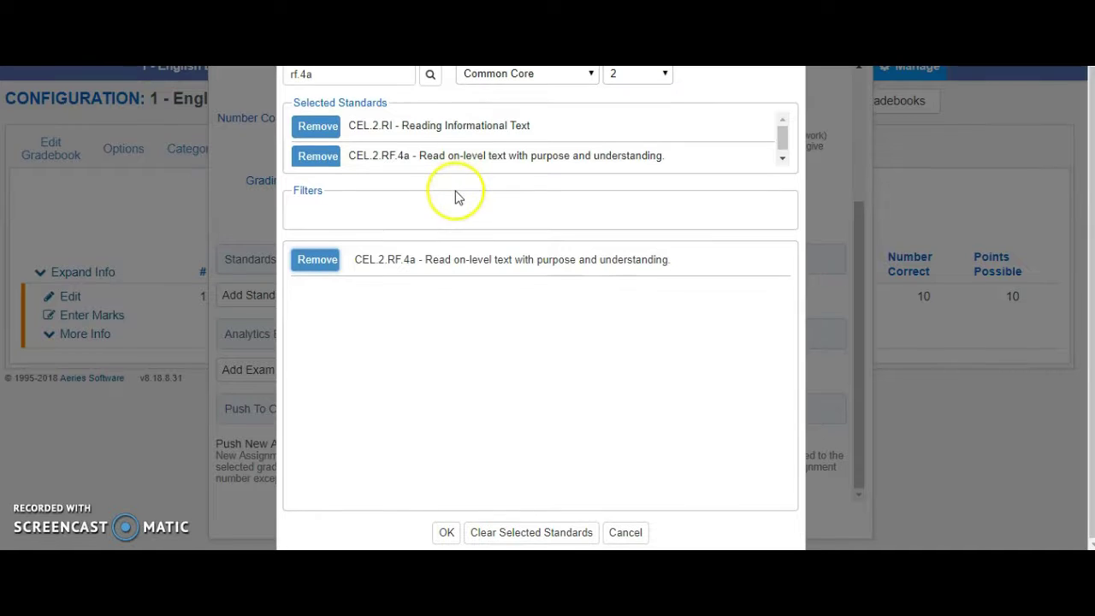
pyautogui.click(447, 534)
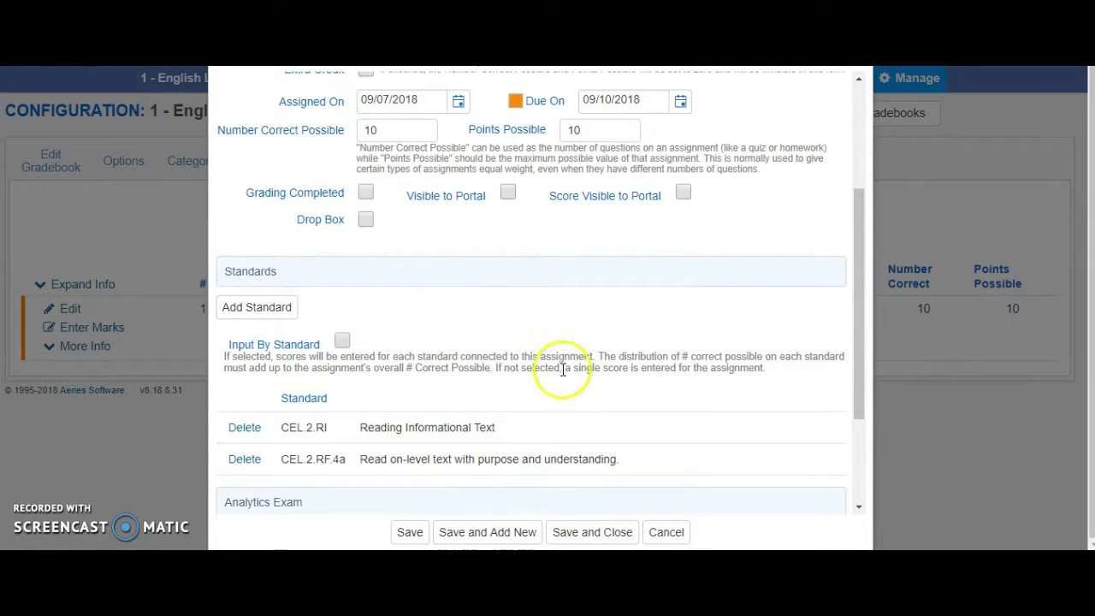
# Step: Enable Input By Standard with a maximum of 6 for CEL.2.RI and 4 for CEL.2.RF.4a, and save and close the assignment
pyautogui.scroll(-1, 573, 356)
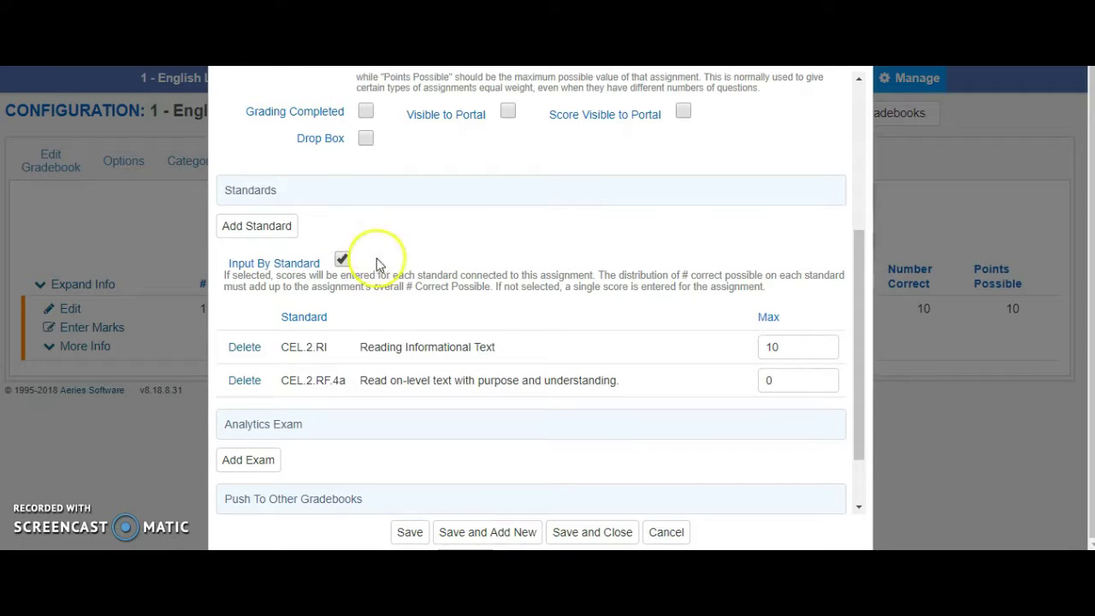
pyautogui.doubleClick(772, 346)
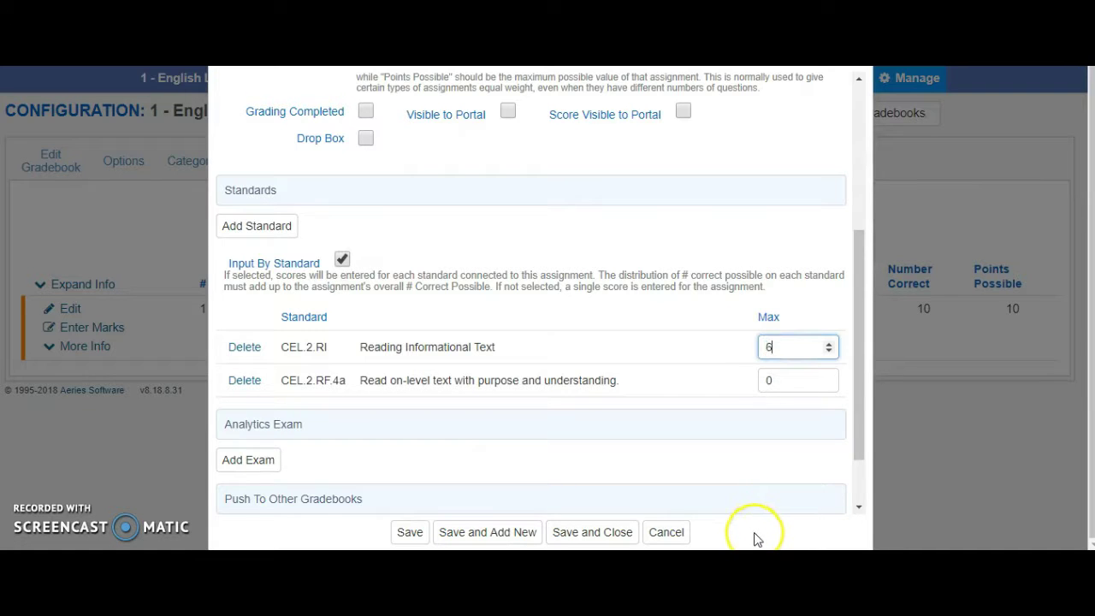
pyautogui.click(785, 382)
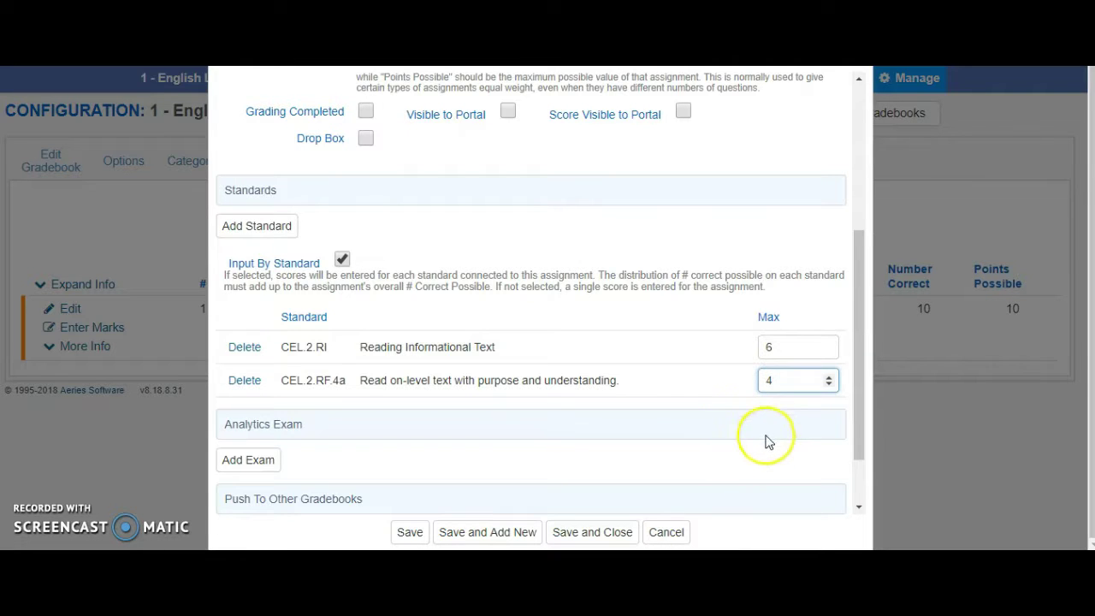
pyautogui.click(787, 456)
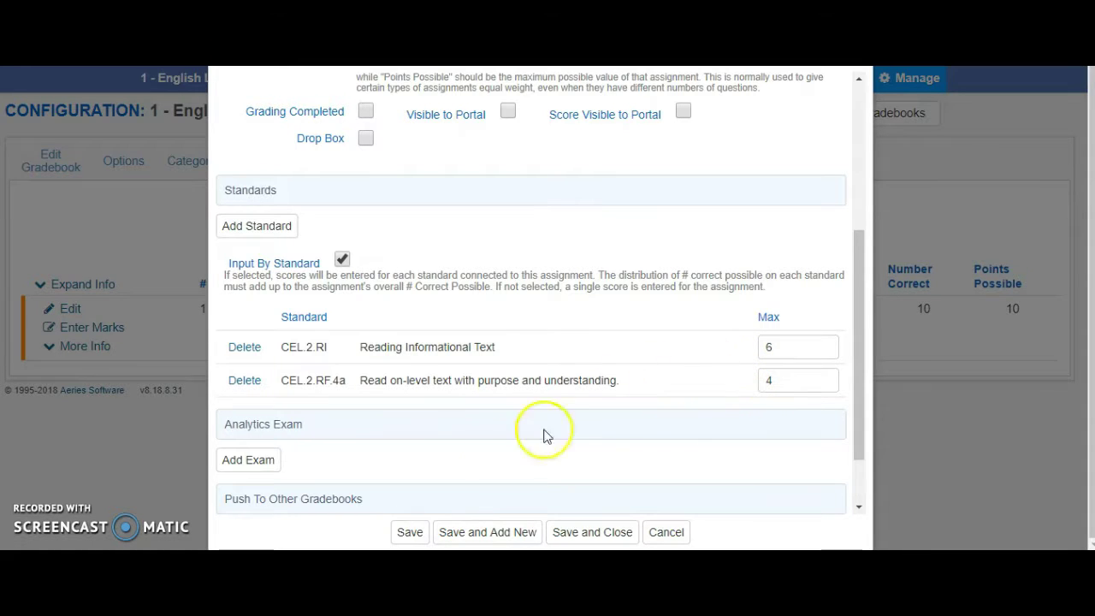
pyautogui.click(410, 531)
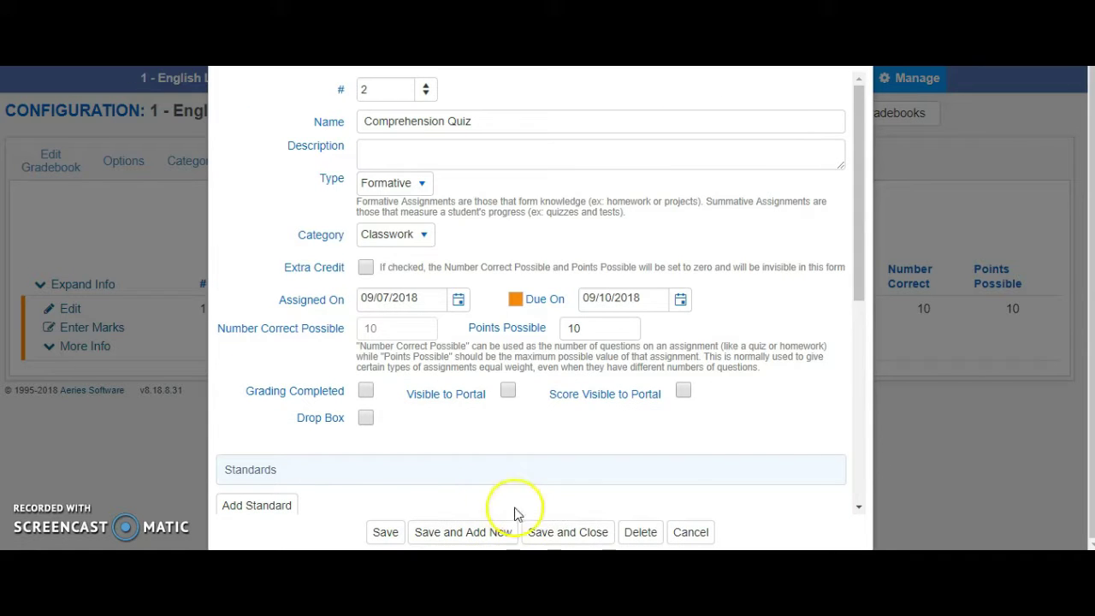
pyautogui.click(575, 533)
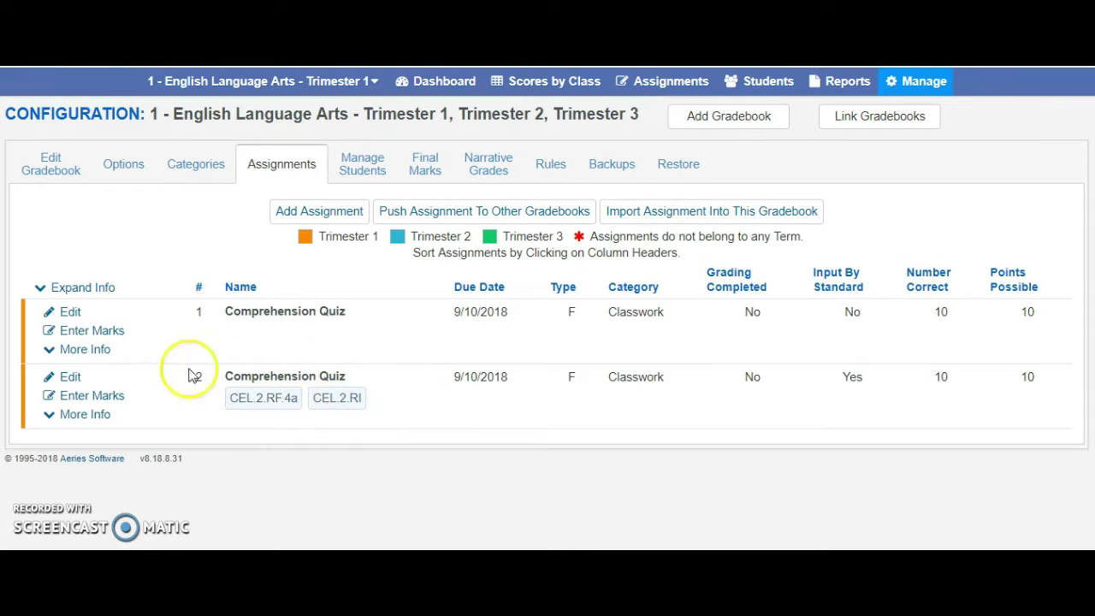
# Step: Reopen Comprehension Quiz assignment number 2 to review its details, and close it without changes
pyautogui.click(70, 377)
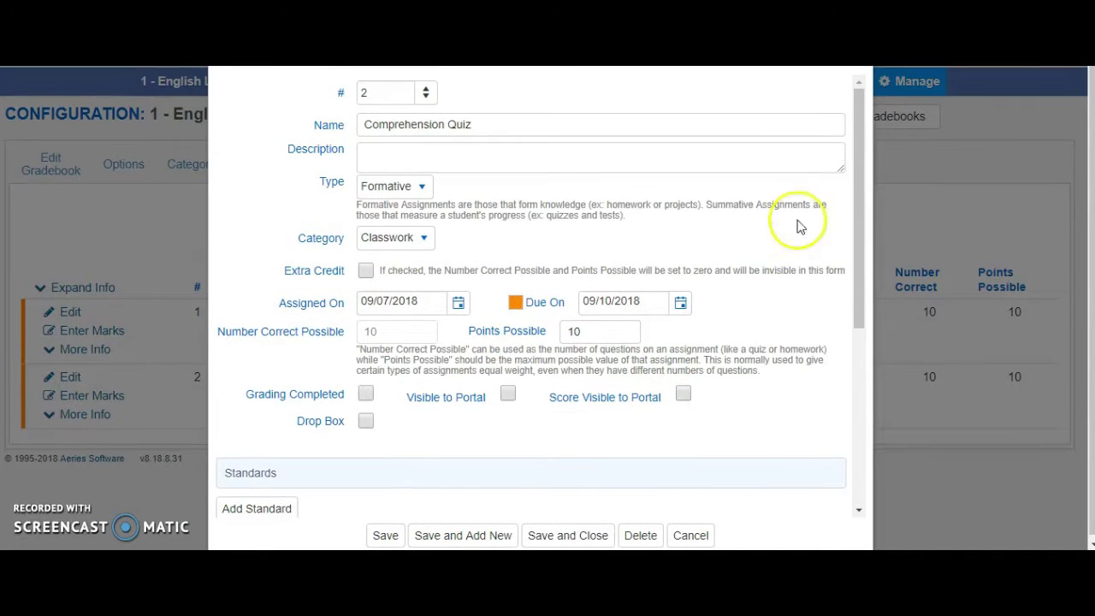
pyautogui.click(876, 94)
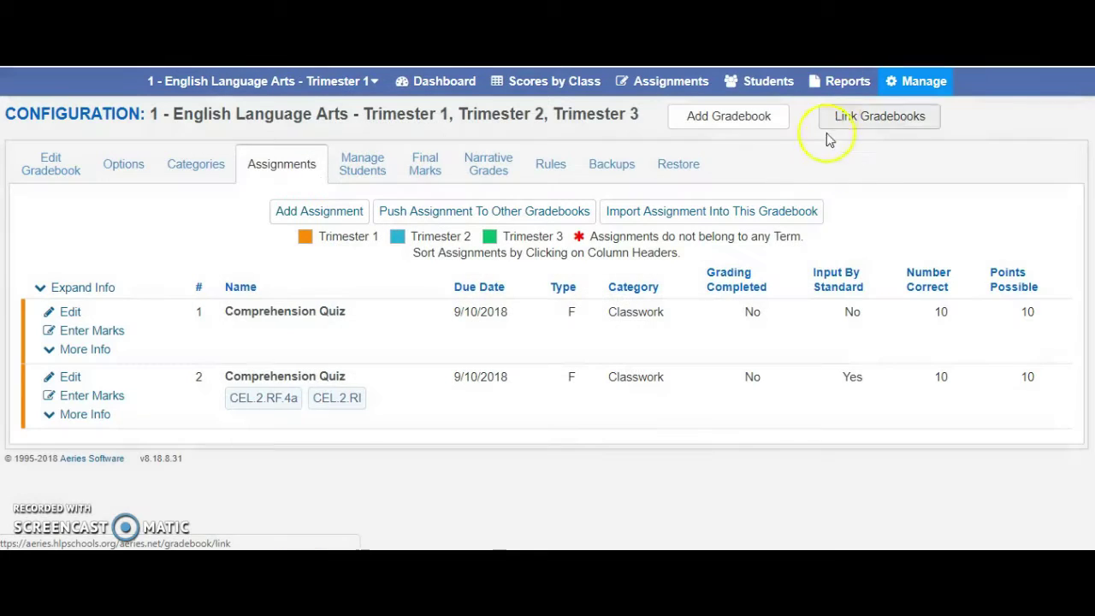